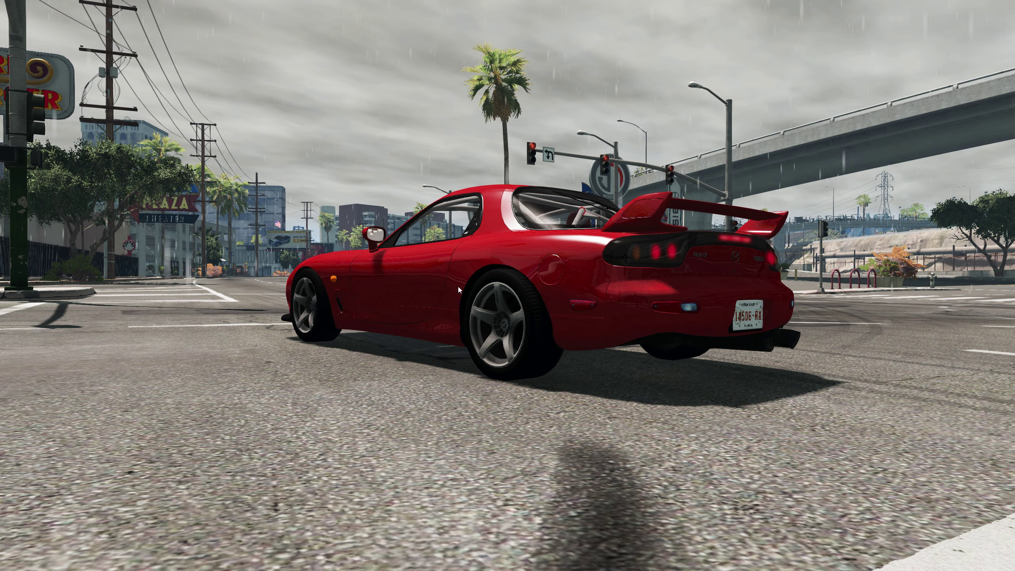
# Review the weather options in the environment settings and look at the parked red car from several angles.
pyautogui.hotkey('alt', 'u')
pyautogui.press('Escape')
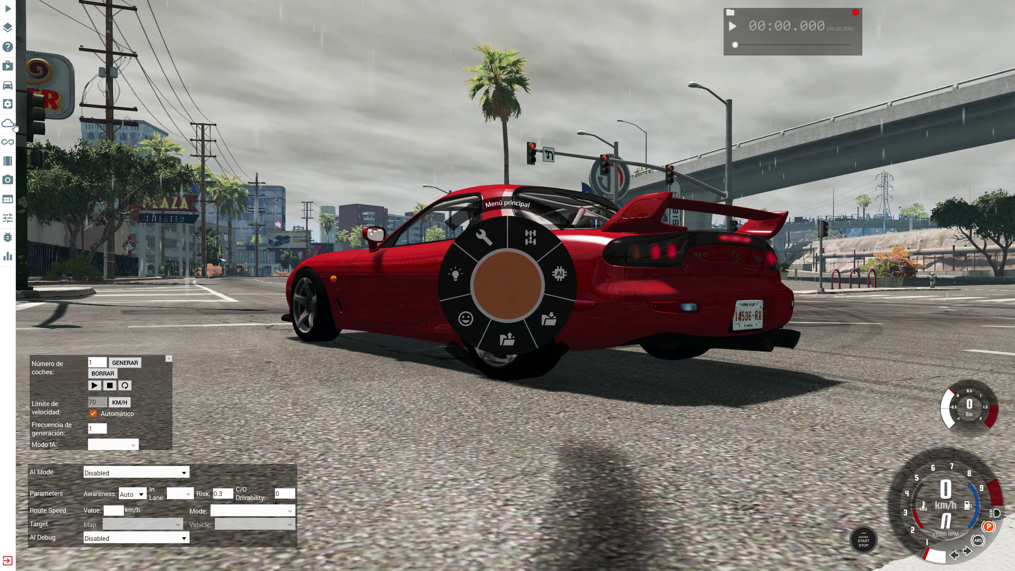
pyautogui.click(7, 123)
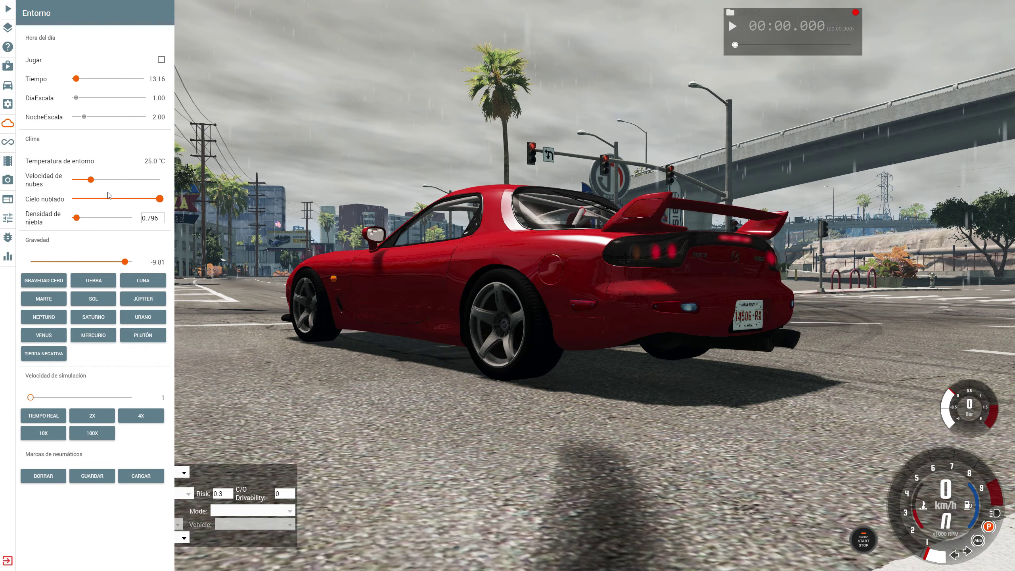
pyautogui.moveTo(360, 256); pyautogui.dragTo(679, 288)
pyautogui.moveTo(560, 200); pyautogui.dragTo(799, 200)
pyautogui.moveTo(399, 199); pyautogui.dragTo(224, 198)
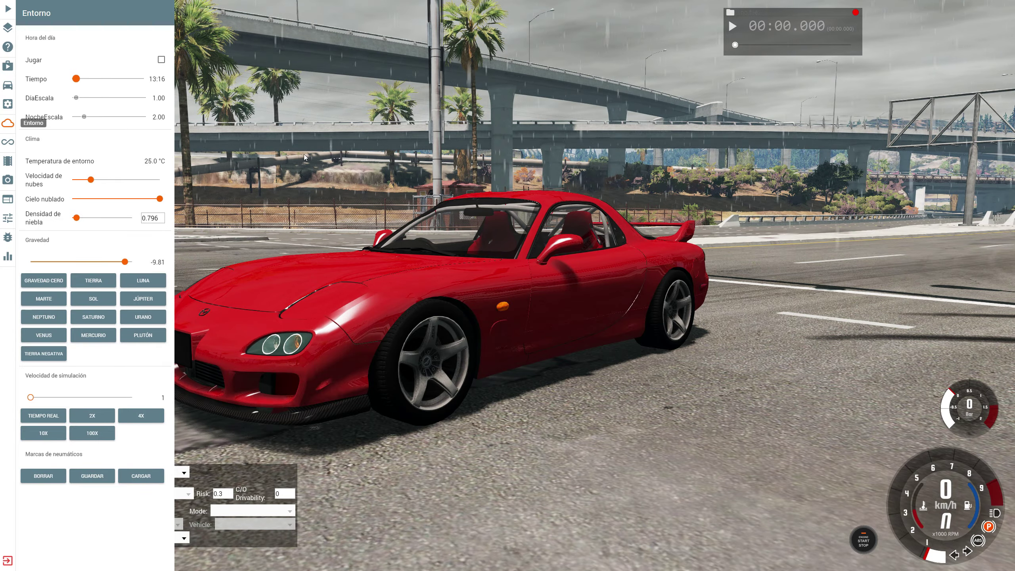
pyautogui.press('Escape')
pyautogui.moveTo(545, 312); pyautogui.dragTo(335, 312)
pyautogui.moveTo(336, 204); pyautogui.dragTo(467, 204)
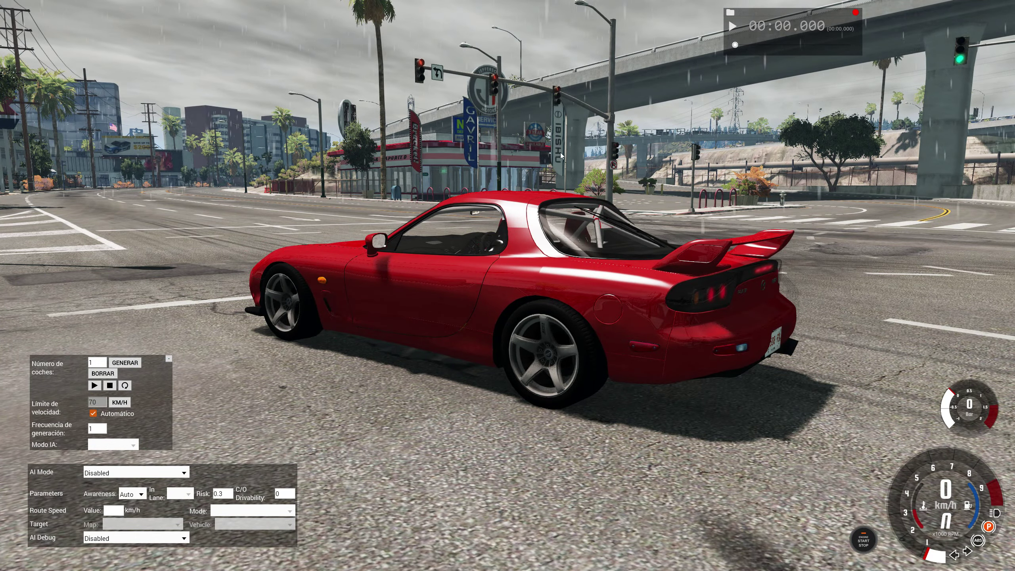
pyautogui.moveTo(498, 286); pyautogui.dragTo(623, 286)
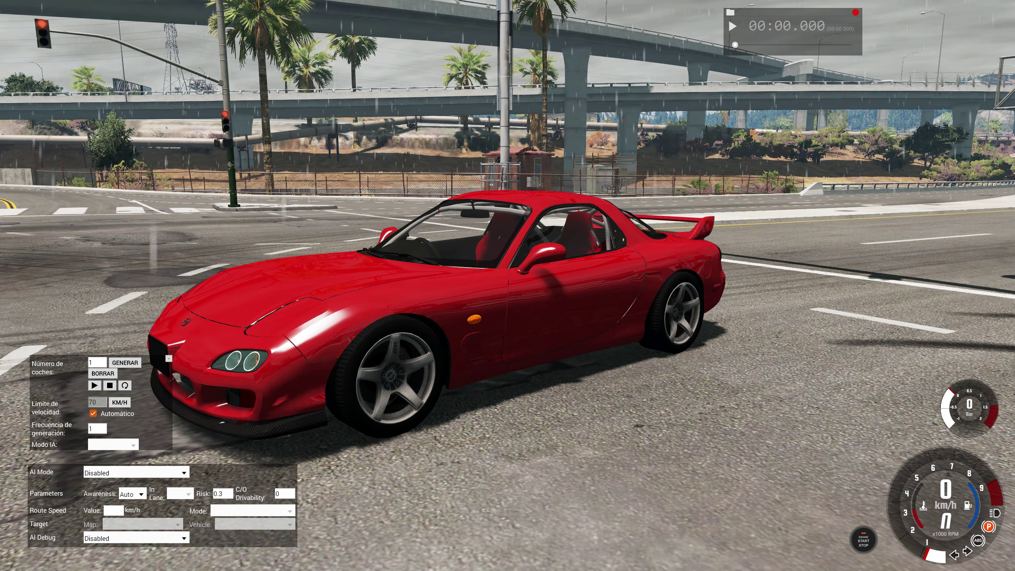
# Open World Editor 1.0 and show the Environment objects of the level library.
pyautogui.hotkey('shift', 'F11')
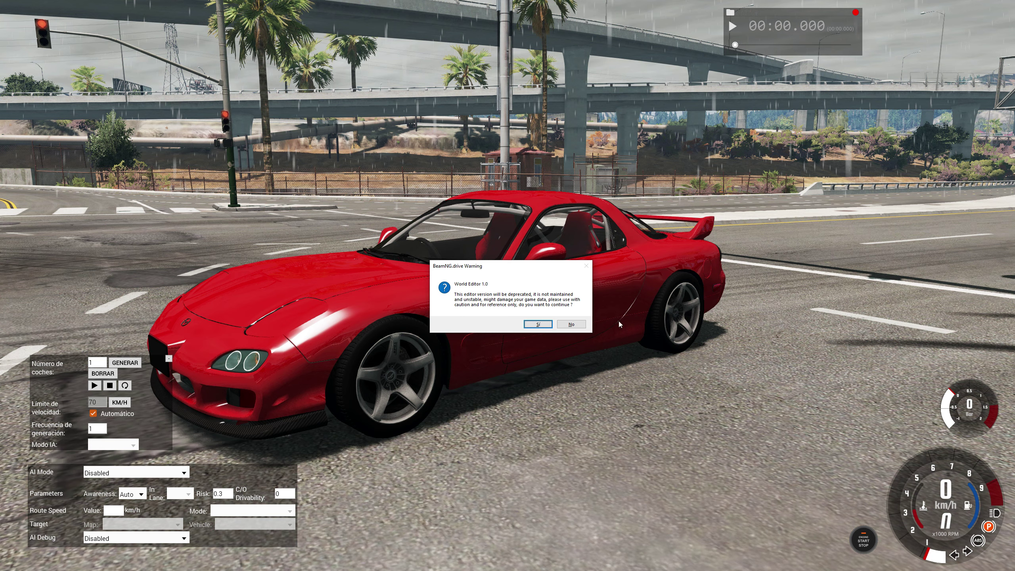
pyautogui.click(538, 325)
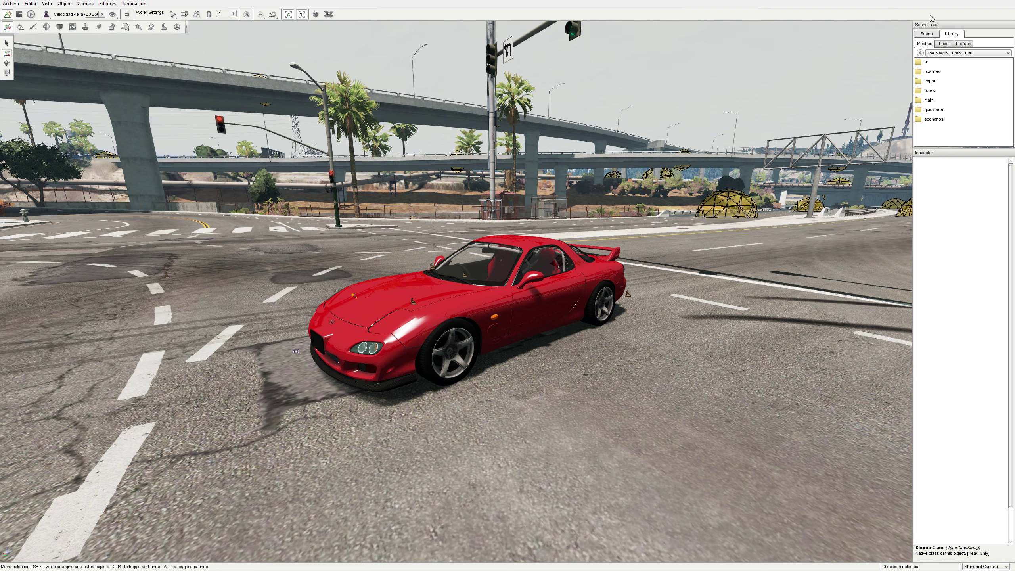
pyautogui.click(944, 44)
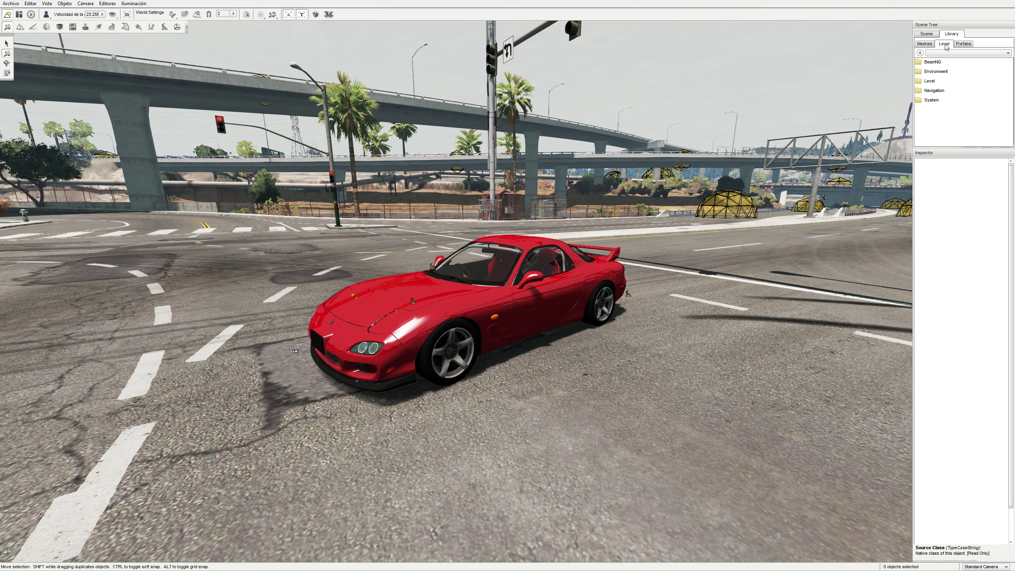
pyautogui.doubleClick(935, 74)
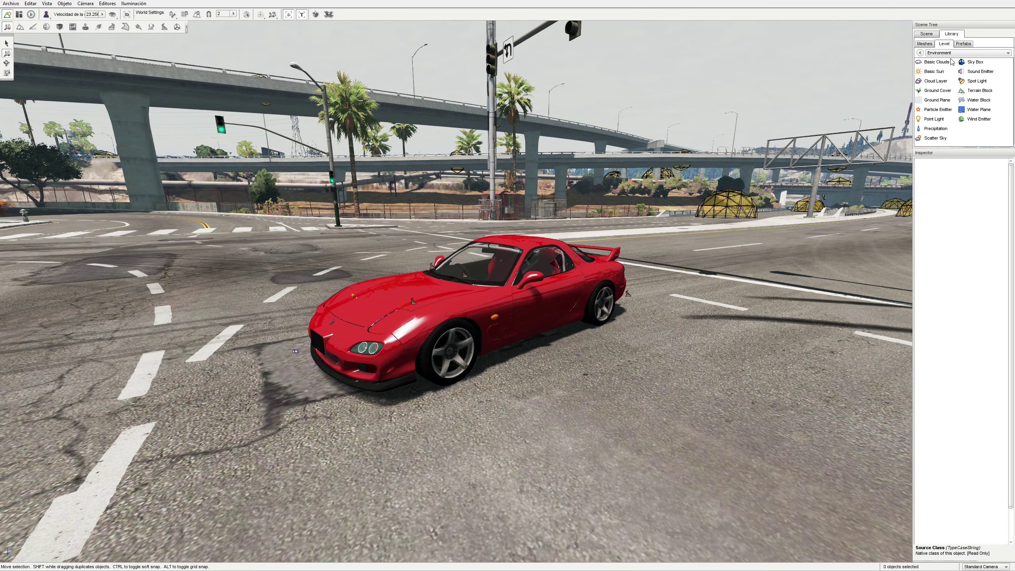
# Create a Precipitation object named lluvia that uses the rain_drop precipitation data.
pyautogui.doubleClick(935, 129)
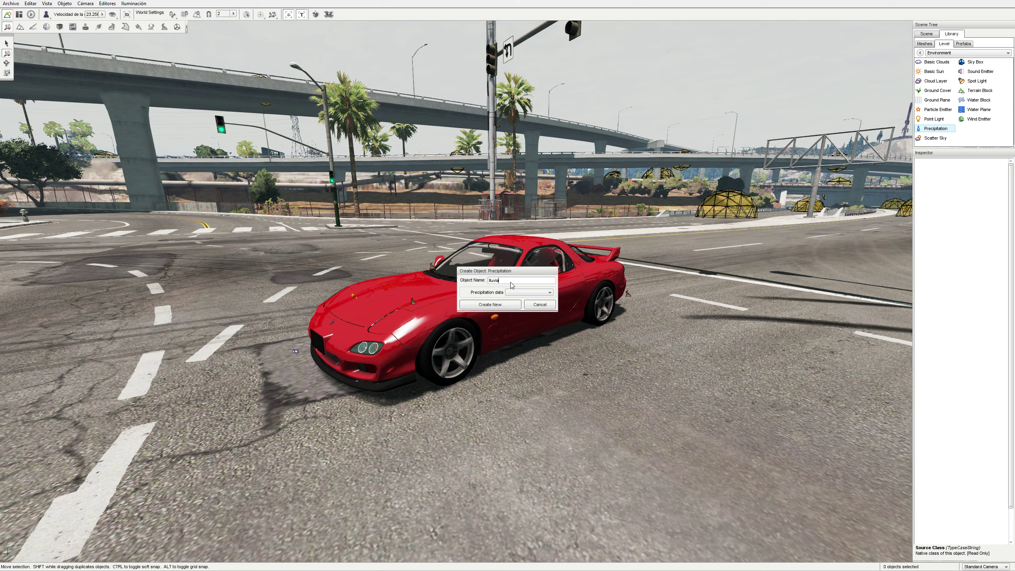
pyautogui.click(514, 292)
pyautogui.click(506, 303)
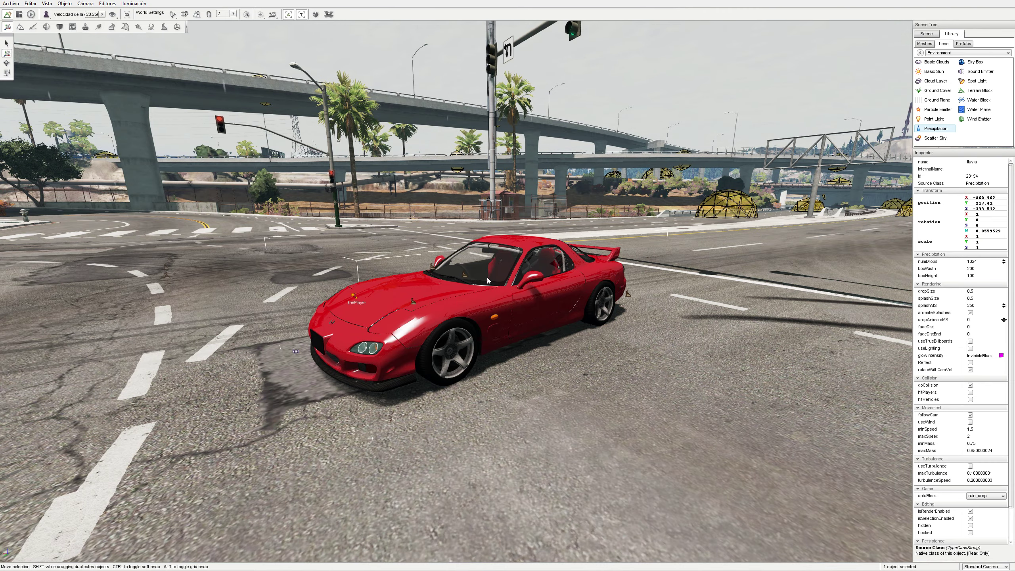
pyautogui.moveTo(720, 120); pyautogui.dragTo(860, 286)
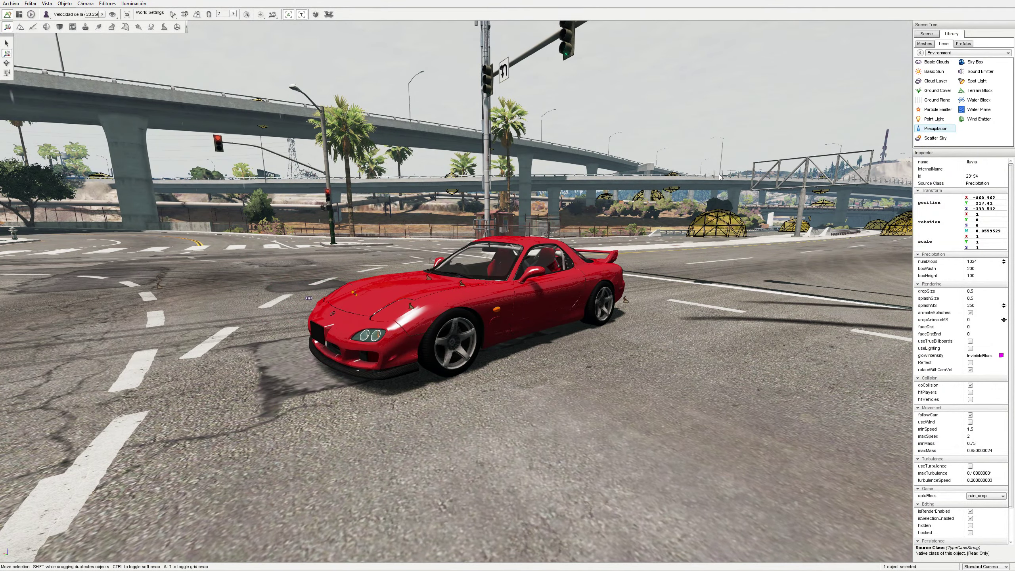
pyautogui.moveTo(697, 326); pyautogui.dragTo(727, 326)
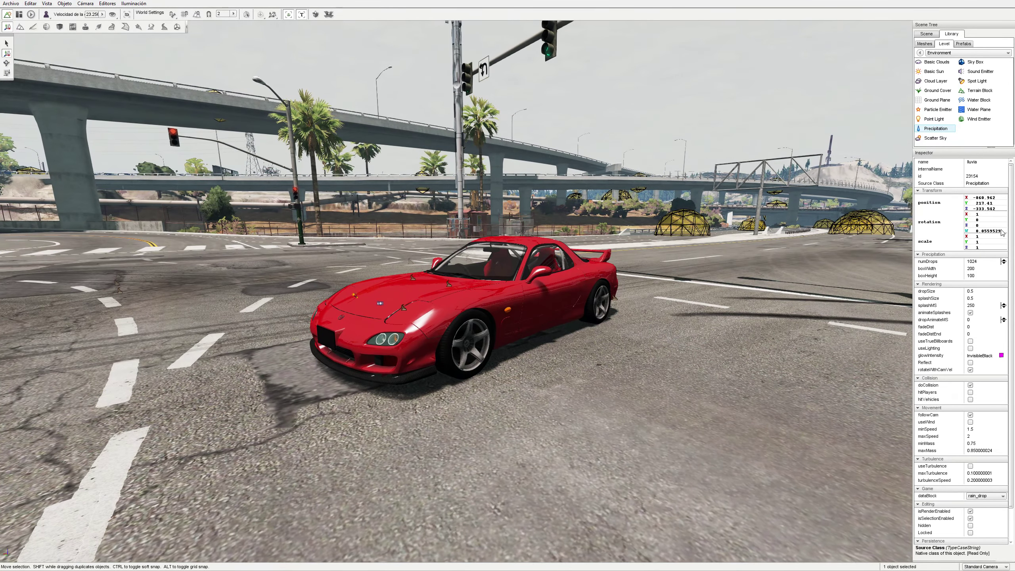
# Set the numDrops value of the lluvia precipitation object to 10000.
pyautogui.scroll(-2, 970, 269)
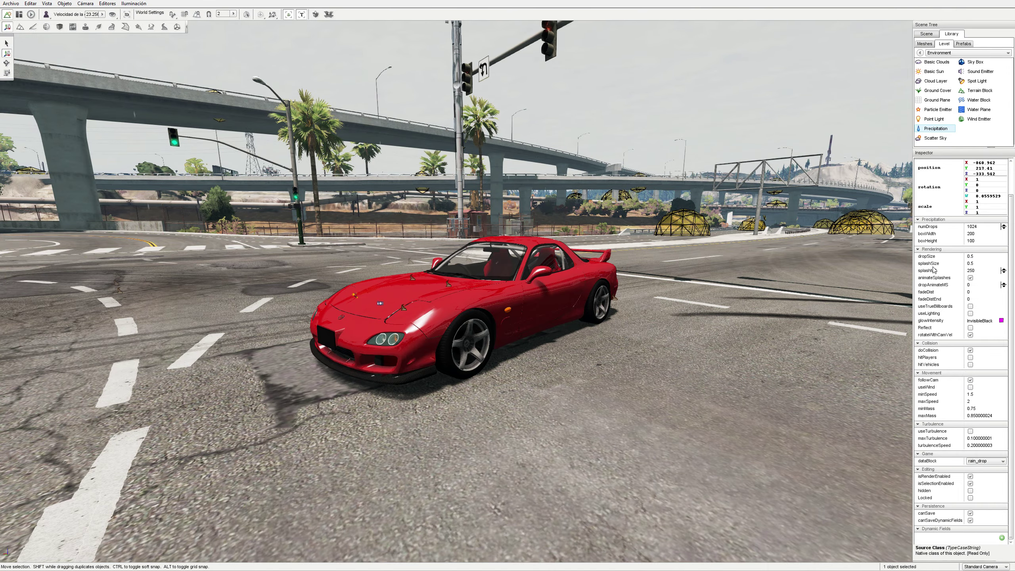
pyautogui.moveTo(755, 283); pyautogui.dragTo(564, 347)
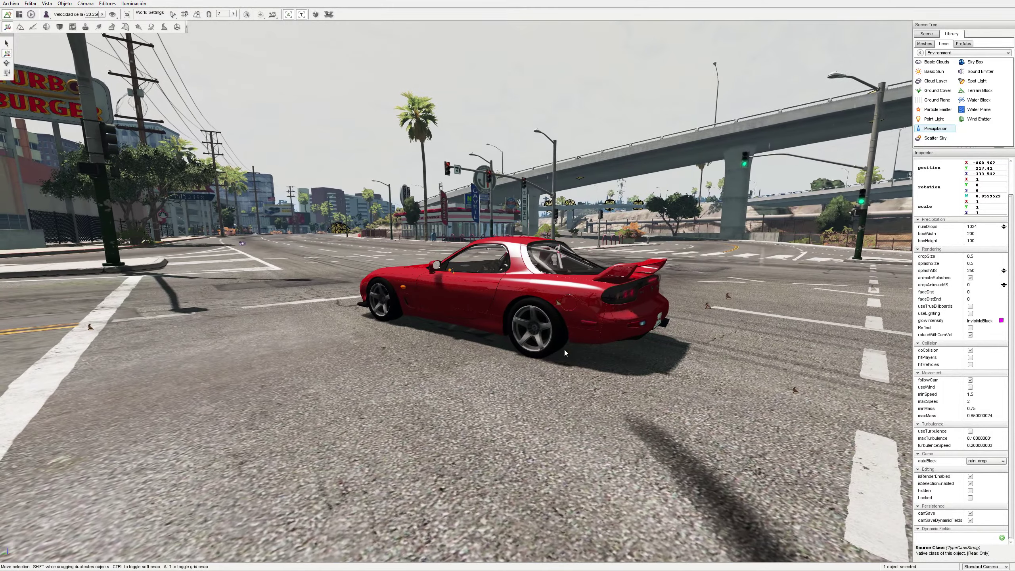
pyautogui.moveTo(534, 394); pyautogui.dragTo(531, 360)
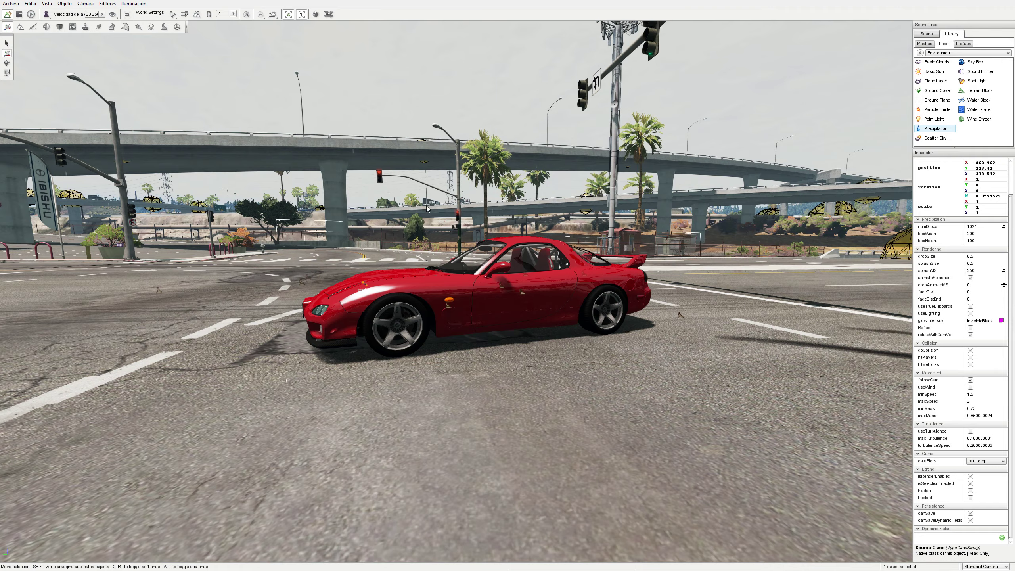
pyautogui.rightClick(465, 216)
pyautogui.press('d')
pyautogui.moveTo(530, 82); pyautogui.dragTo(592, 96)
pyautogui.press('a')
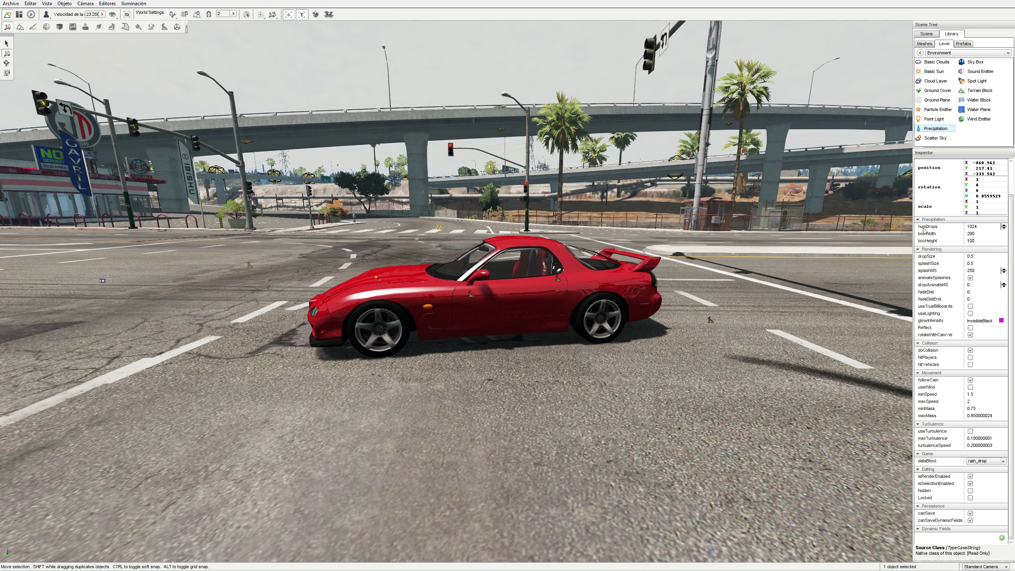
pyautogui.click(980, 227)
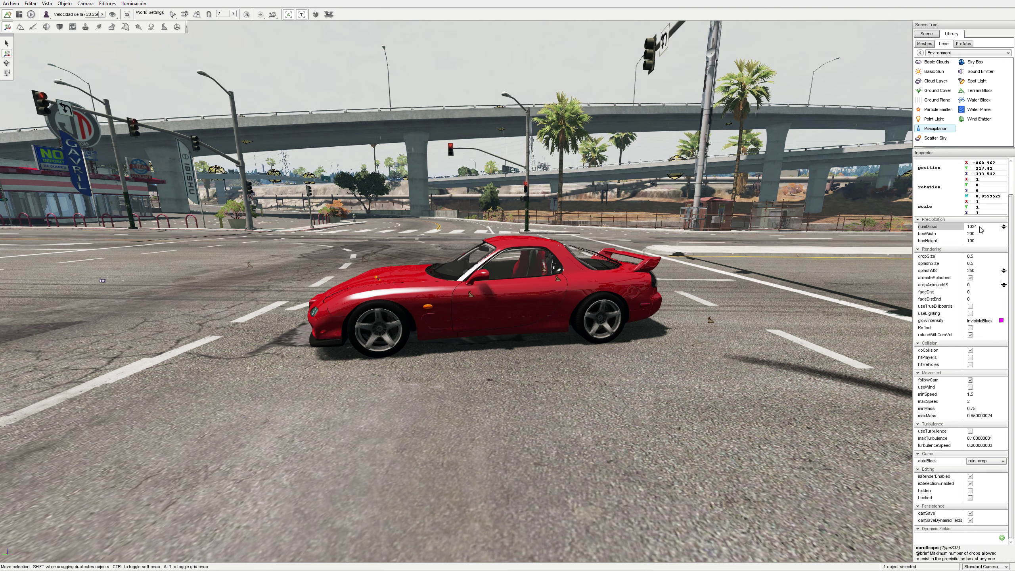
pyautogui.write('5')
pyautogui.press('BackSpace')
pyautogui.press('BackSpace')
pyautogui.write('20')
pyautogui.write('0000')
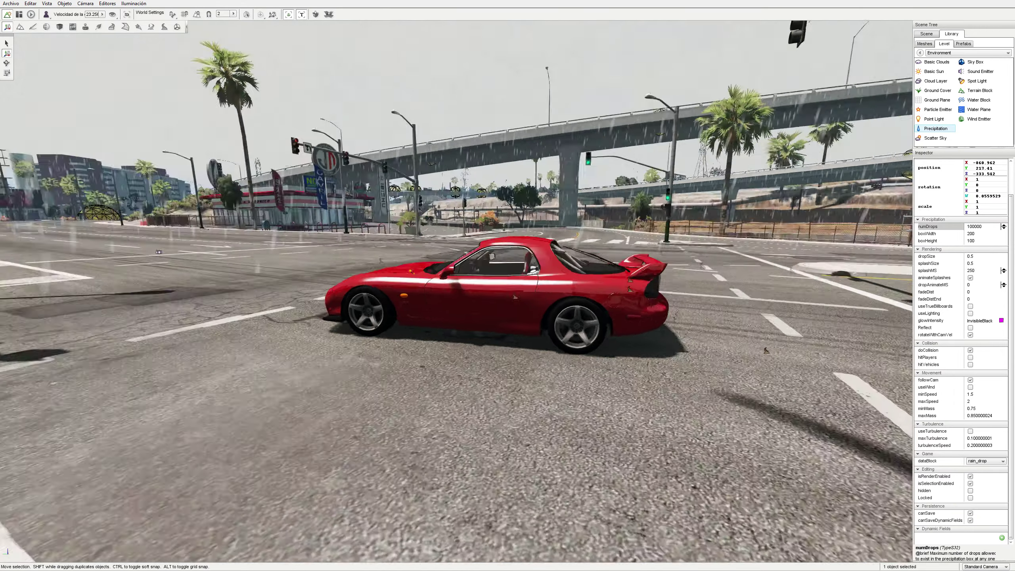
pyautogui.press('BackSpace')
pyautogui.press('Return')
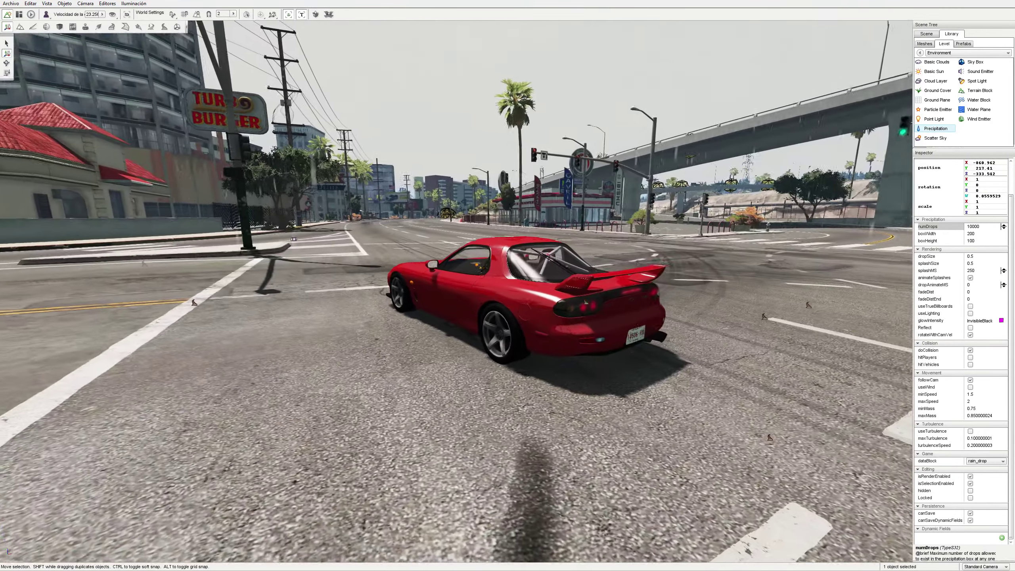
pyautogui.moveTo(654, 314); pyautogui.dragTo(633, 314)
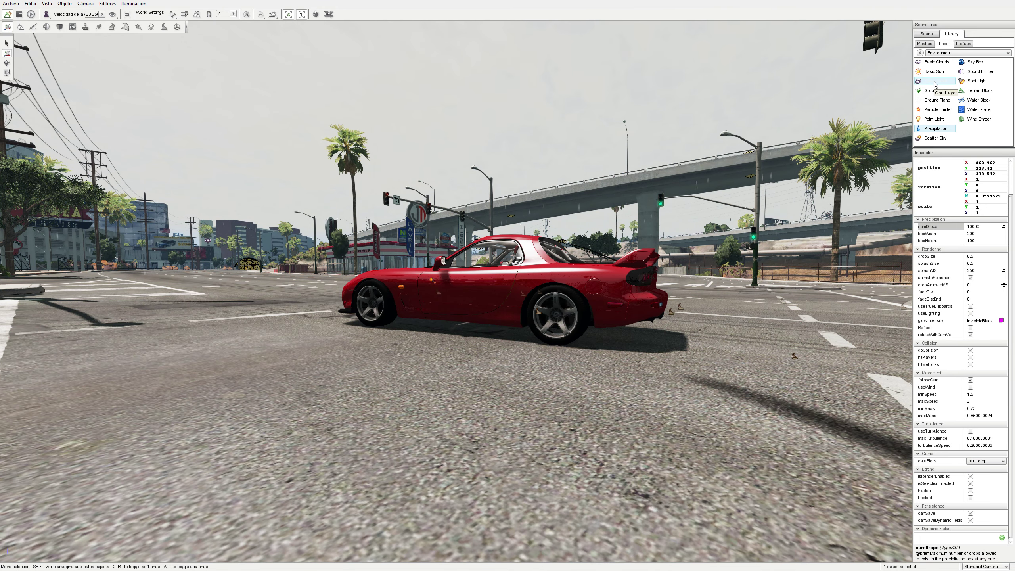
# Create a Cloud Layer object named nubes with the default cloud texture.
pyautogui.click(934, 81)
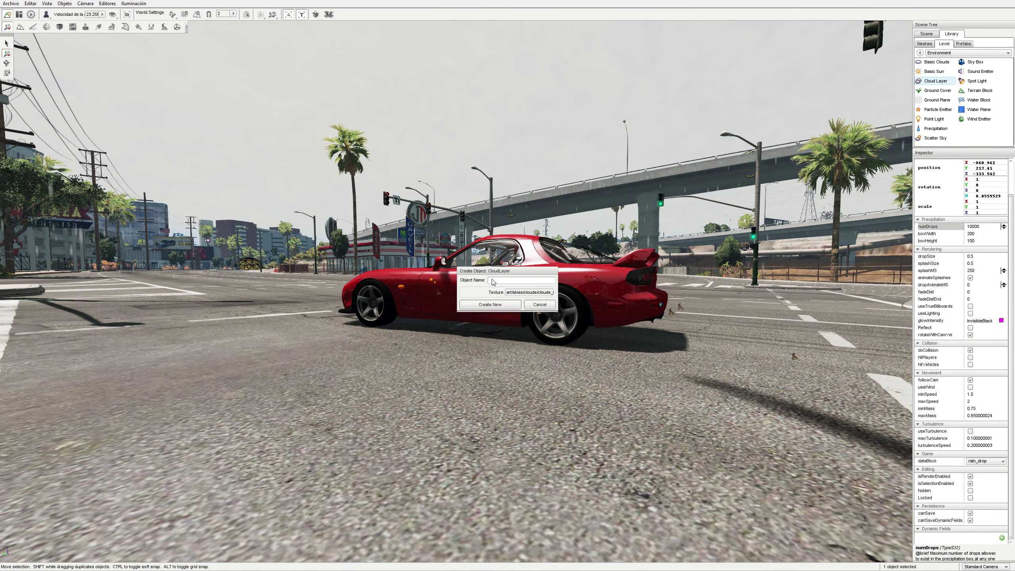
pyautogui.write('nubes')
pyautogui.click(501, 305)
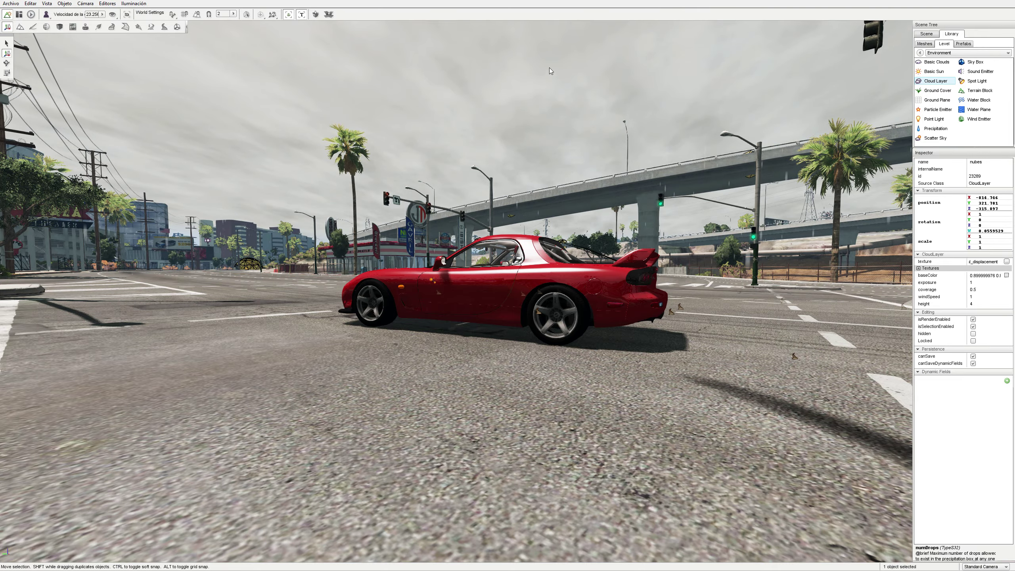
# Darken the baseColor of the nubes cloud layer to R, G and B 0.020.
pyautogui.moveTo(617, 119); pyautogui.dragTo(662, 244)
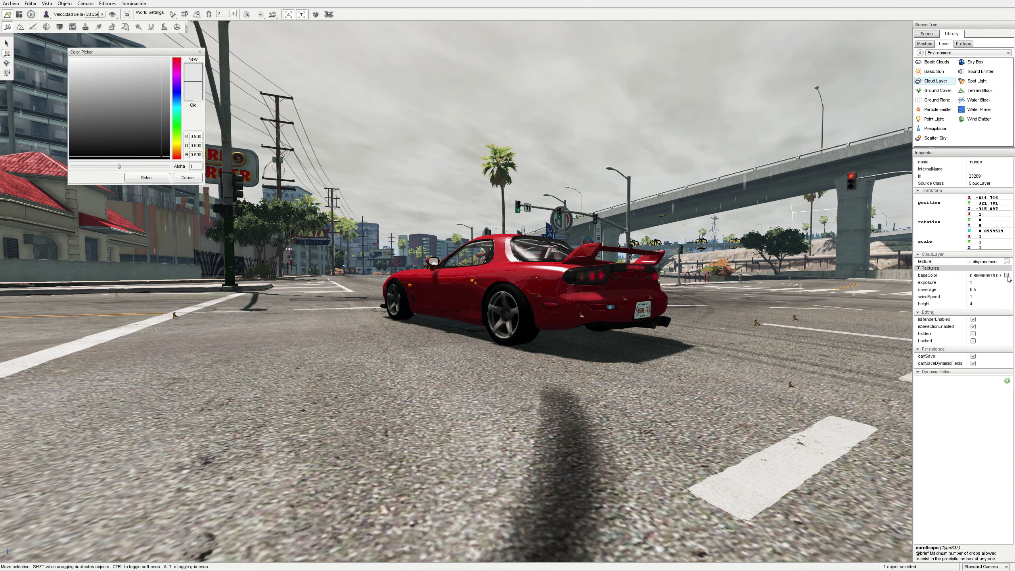
pyautogui.moveTo(159, 161); pyautogui.dragTo(164, 157)
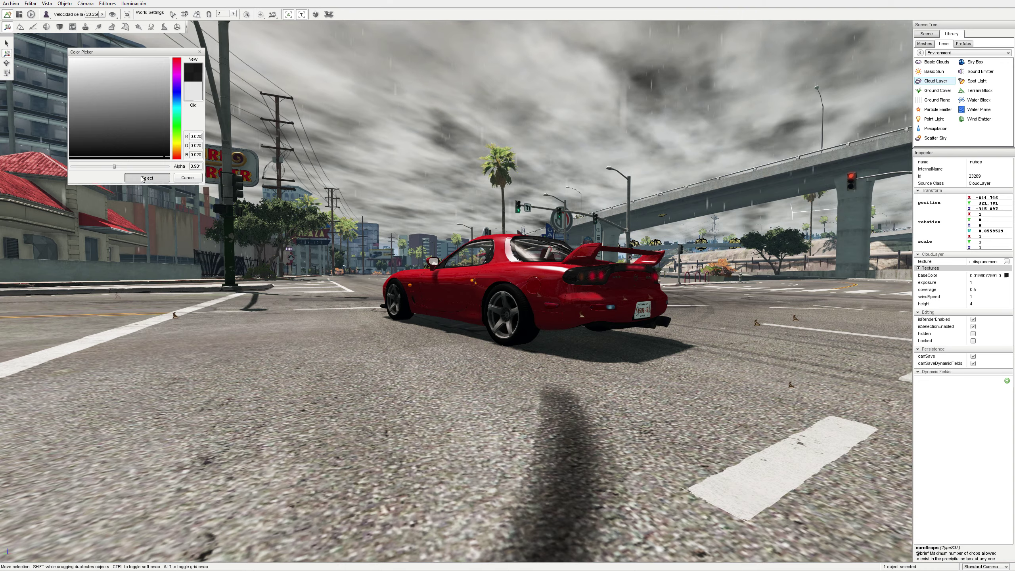
pyautogui.press('a')
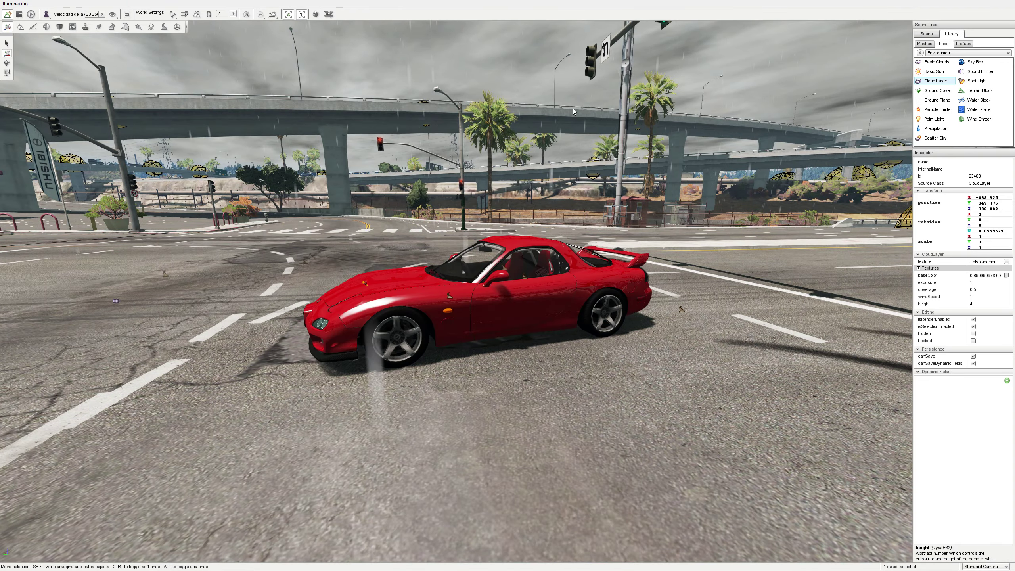
# Leave the world editor and drive the red car along the city road to check the rain and clouds.
pyautogui.press('F11')
pyautogui.moveTo(550, 98); pyautogui.dragTo(659, 229)
pyautogui.press('w')
pyautogui.press('d')
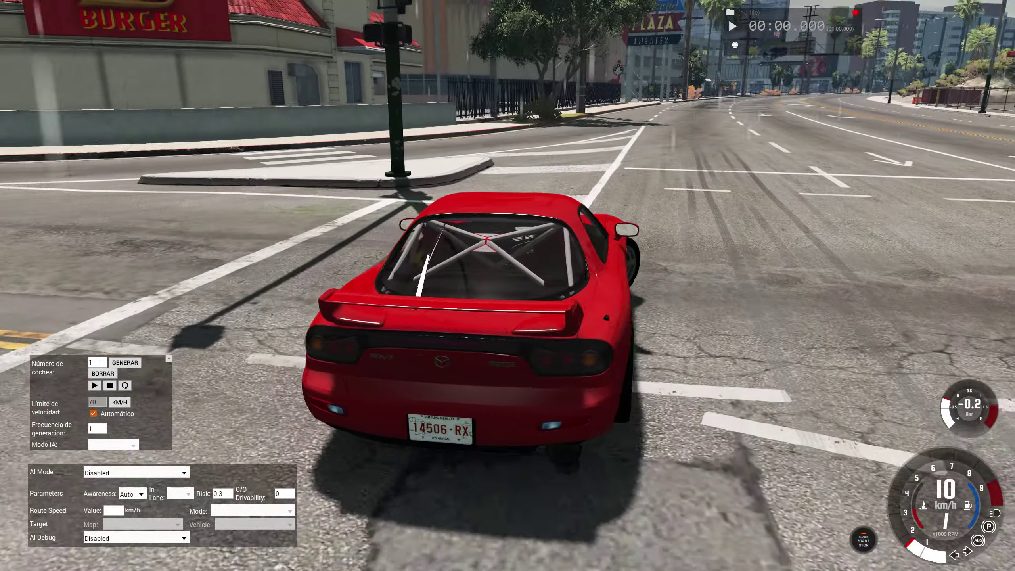
pyautogui.press('w')
pyautogui.press('Up')
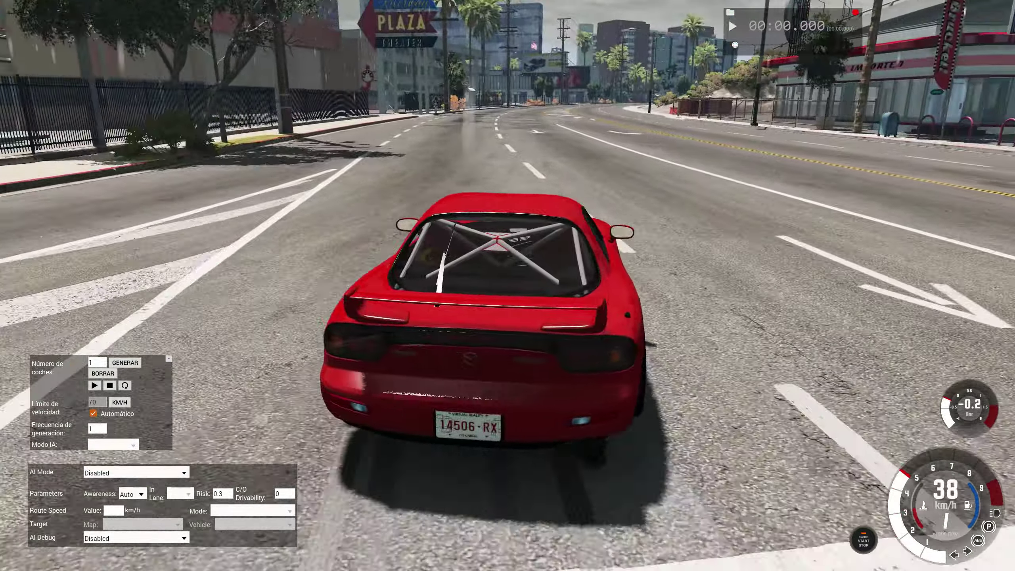
pyautogui.press('Right')
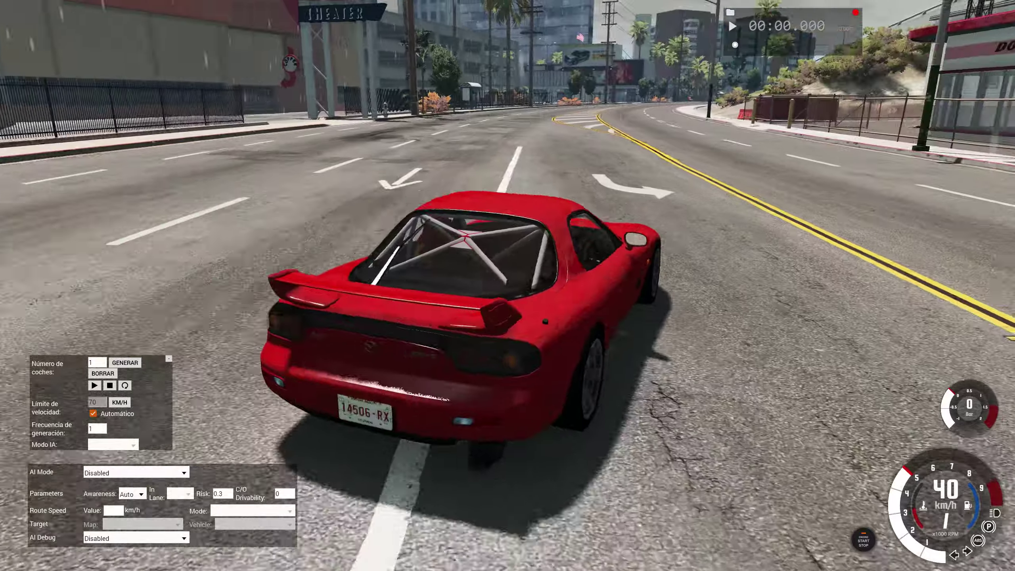
pyautogui.press('Down')
pyautogui.press('Down')
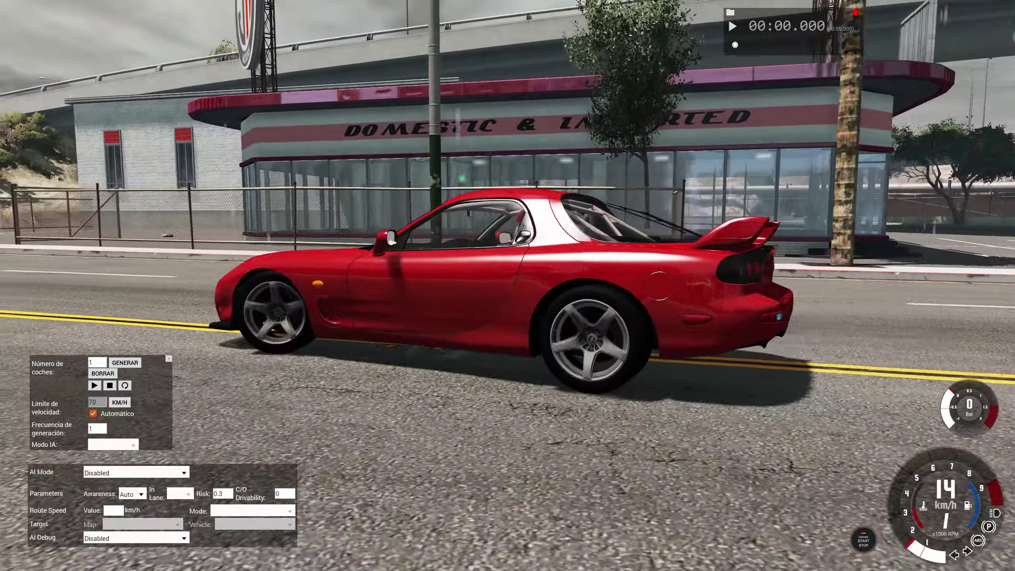
pyautogui.press('Up')
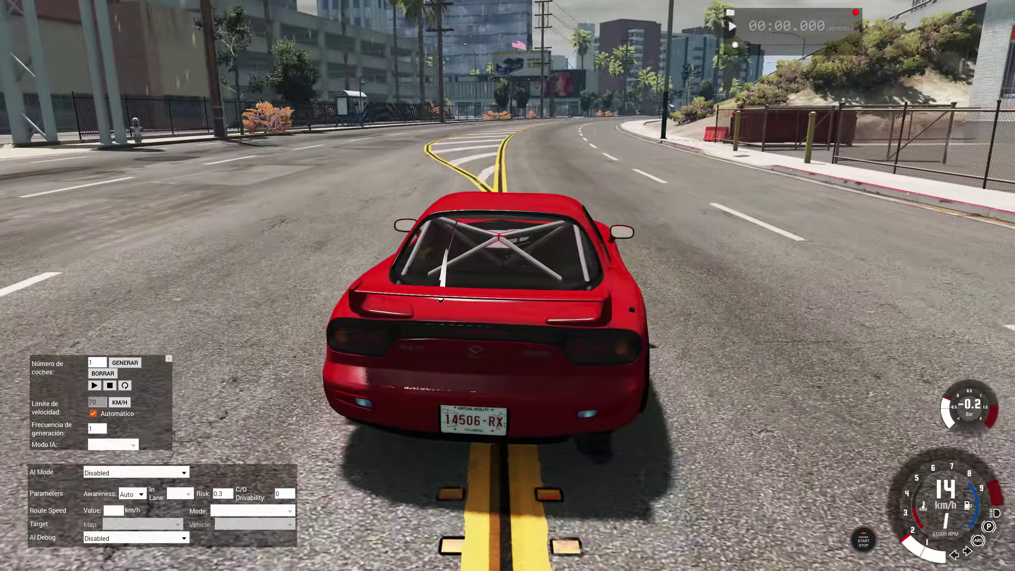
pyautogui.press('Up')
pyautogui.press('Right')
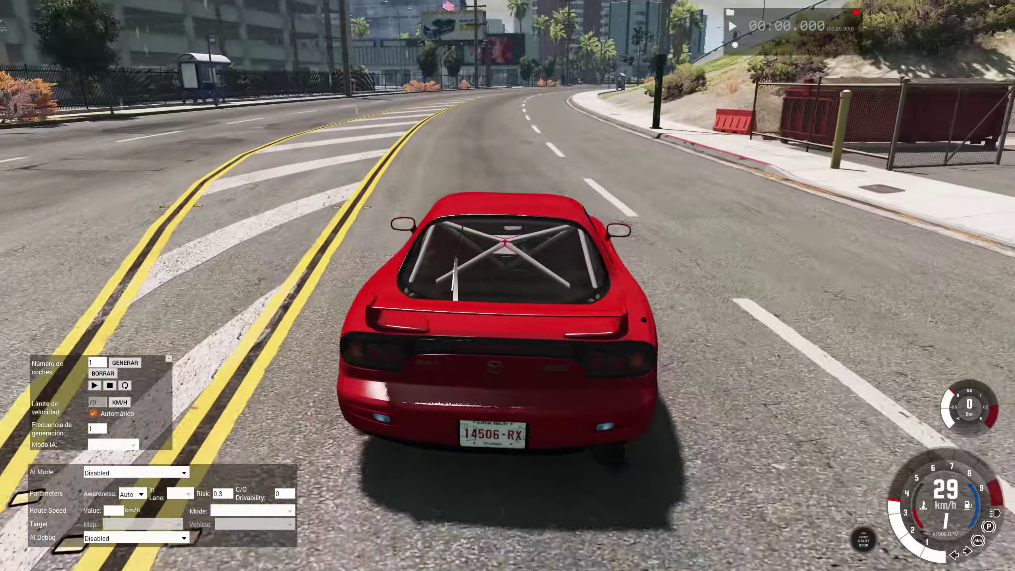
pyautogui.press('Up')
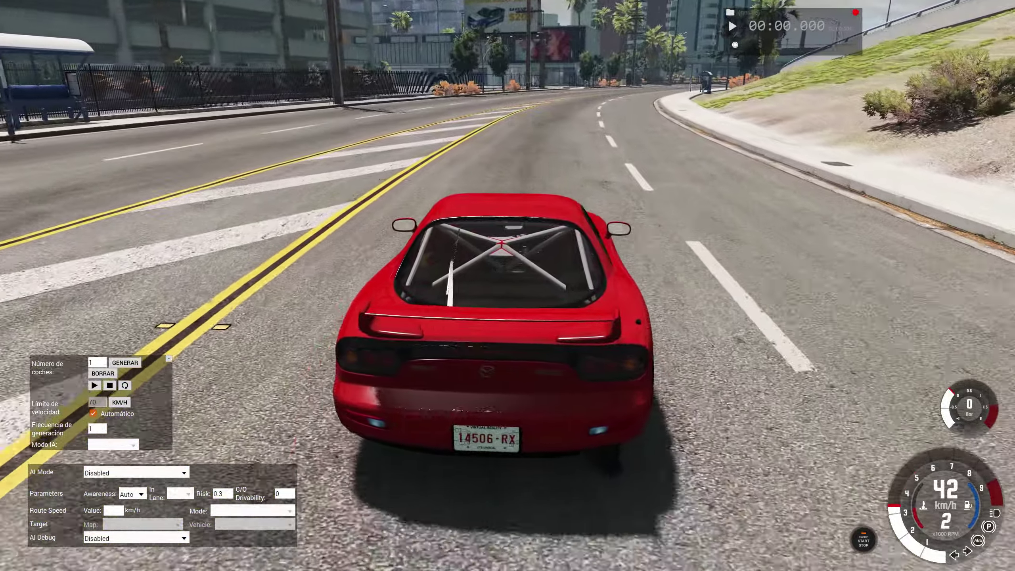
pyautogui.press('Left')
pyautogui.press('Up')
pyautogui.press('Right')
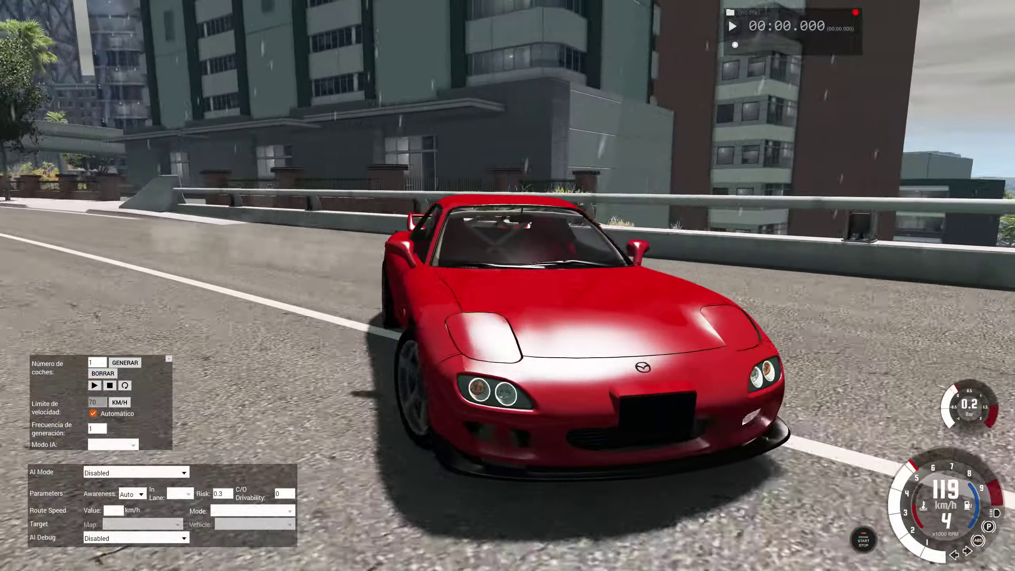
pyautogui.press('space')
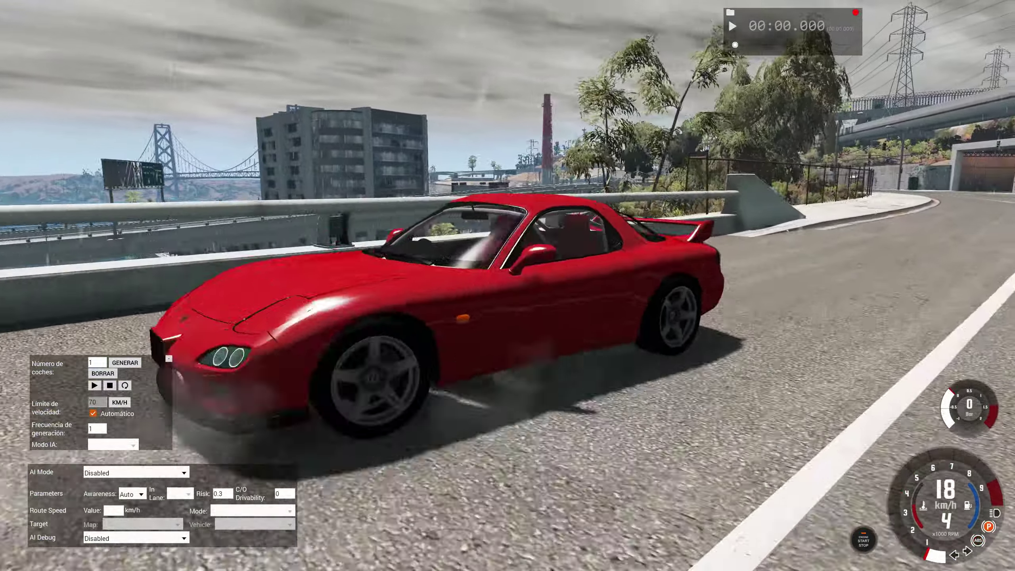
# Continue driving the red car along the walled road beneath the overpass and signal left while observing the rain.
pyautogui.press('Up')
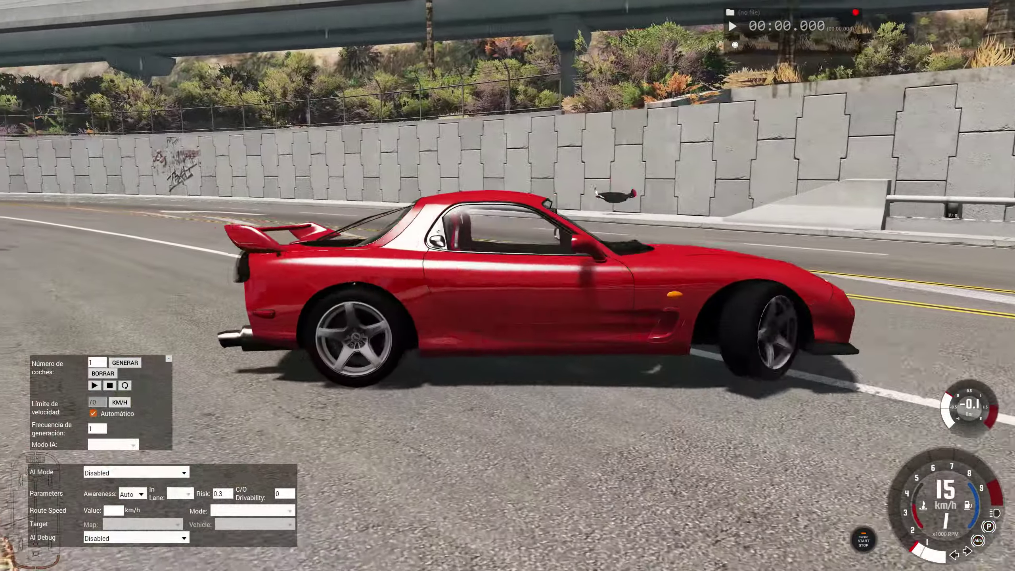
pyautogui.press('Up')
pyautogui.press(',')
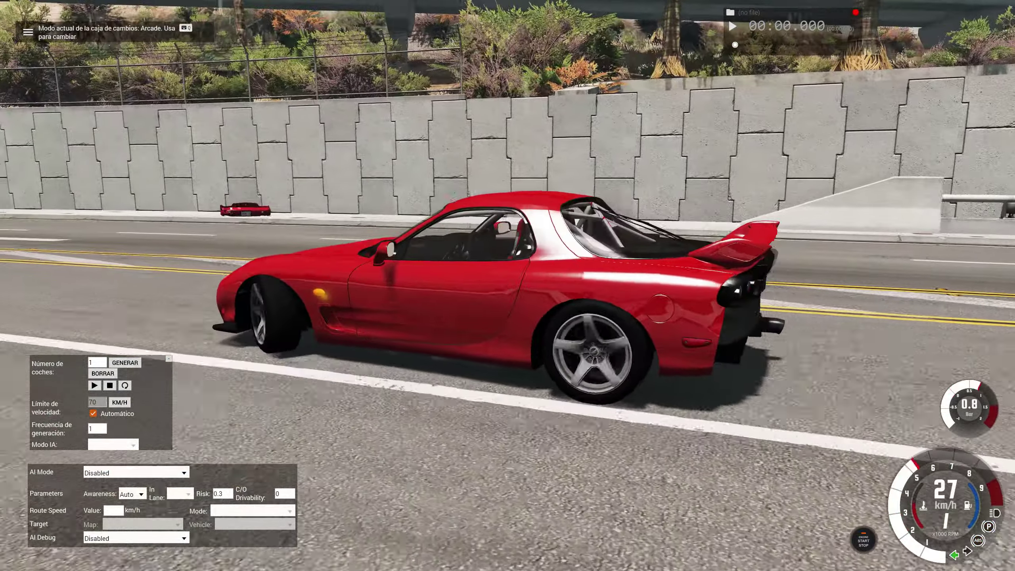
pyautogui.press('Up')
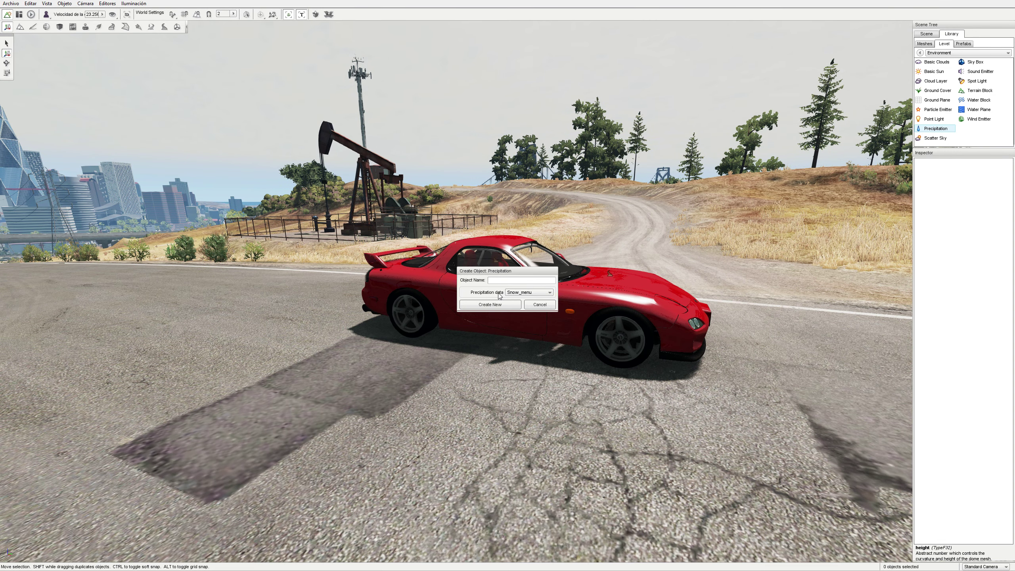
# Create a Precipitation object named nieve with Snow_menu as its precipitation data.
pyautogui.click(522, 293)
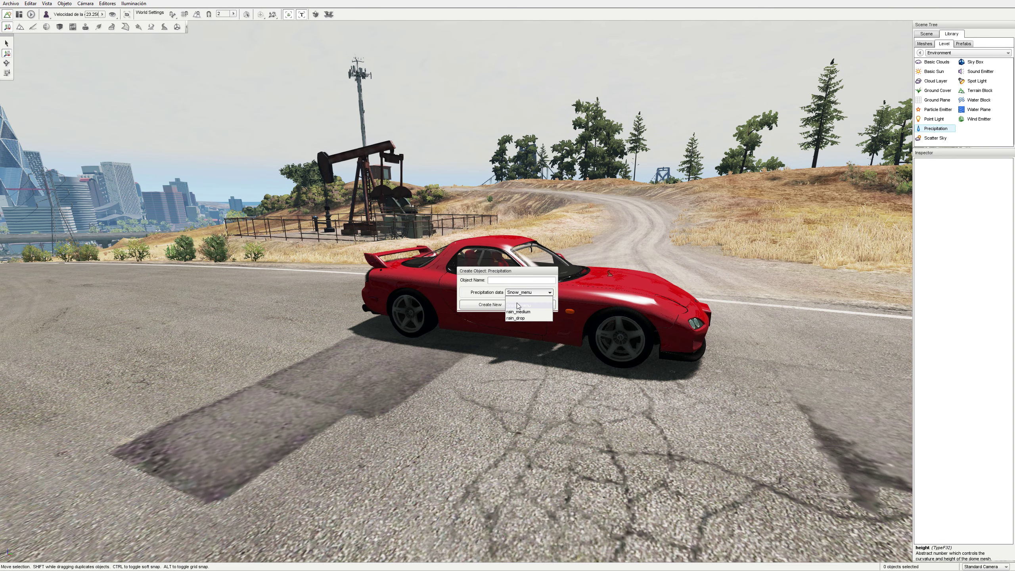
pyautogui.click(498, 282)
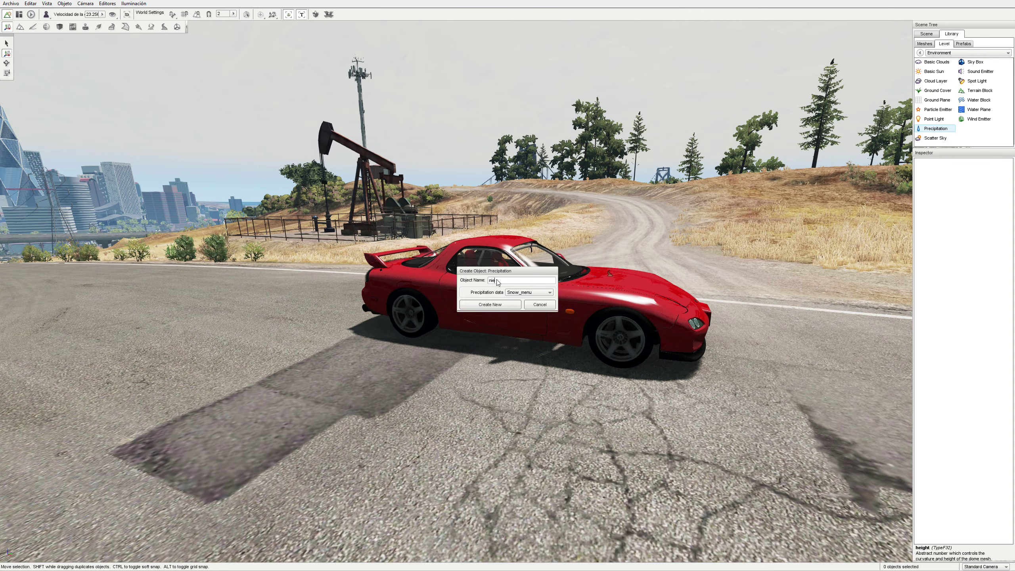
pyautogui.click(495, 304)
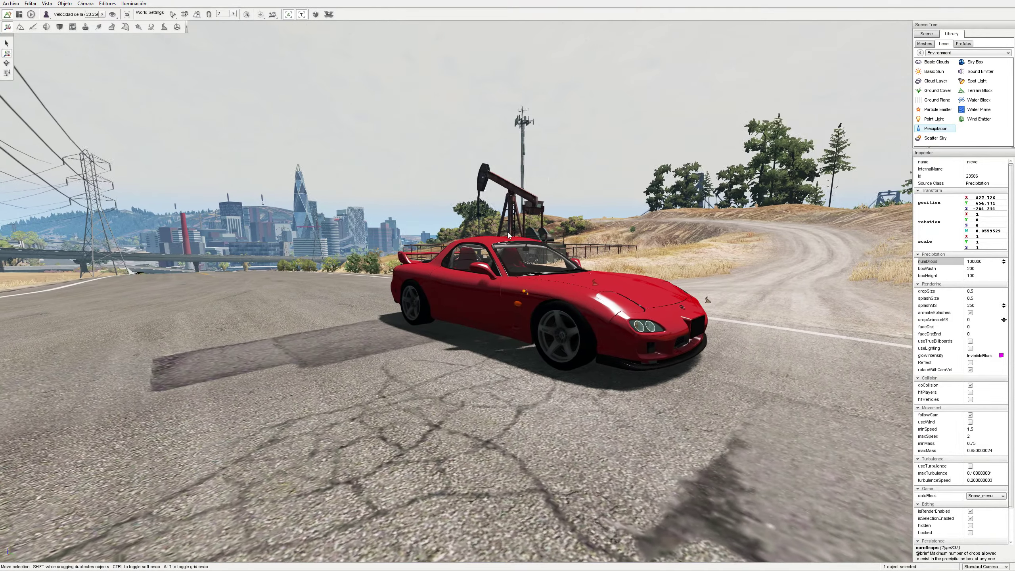
# Examine the snowfall around the parked red car from several sides, and leave the world editor.
pyautogui.moveTo(414, 328); pyautogui.dragTo(452, 334)
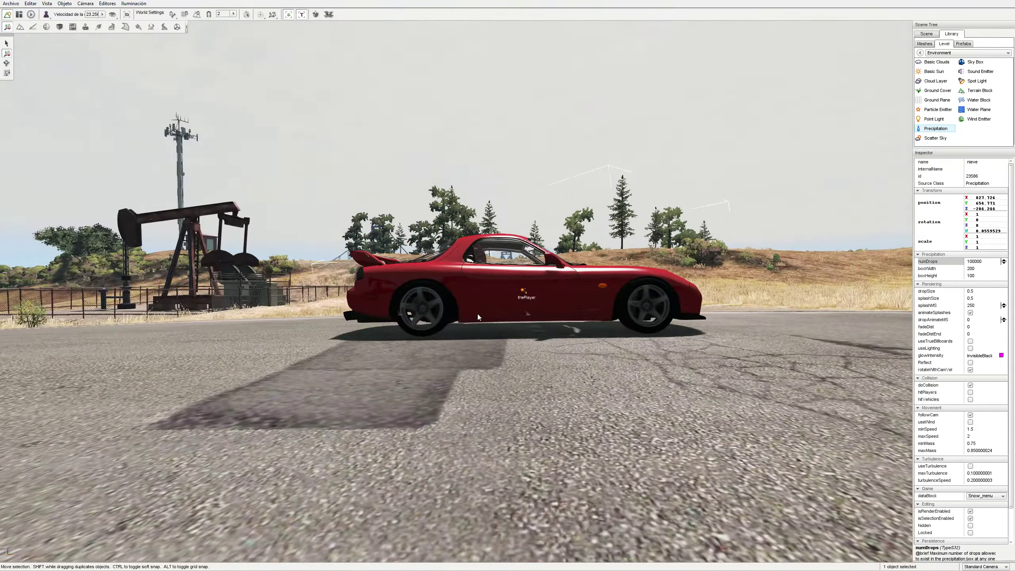
pyautogui.moveTo(550, 312); pyautogui.dragTo(658, 314)
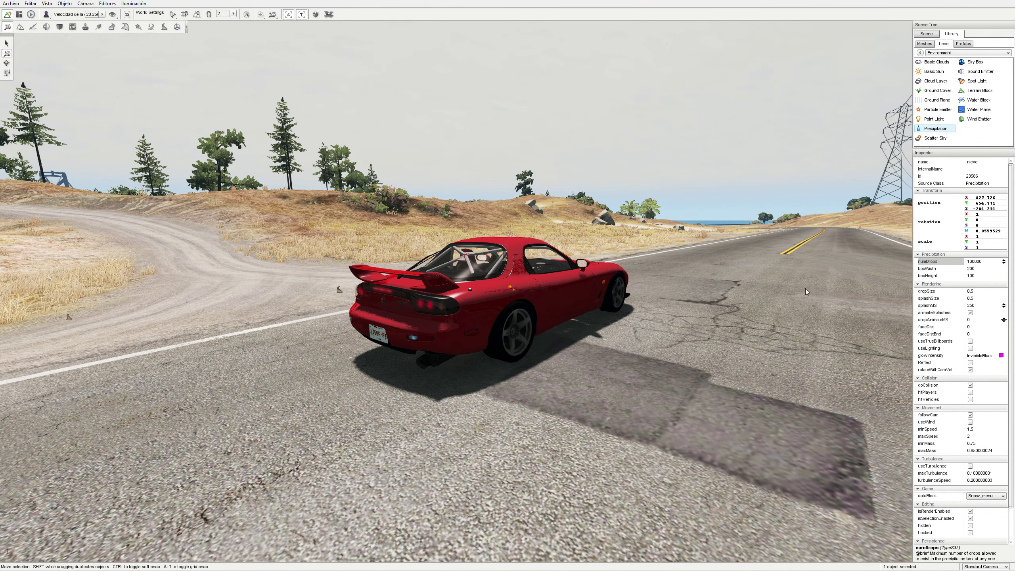
pyautogui.press('F11')
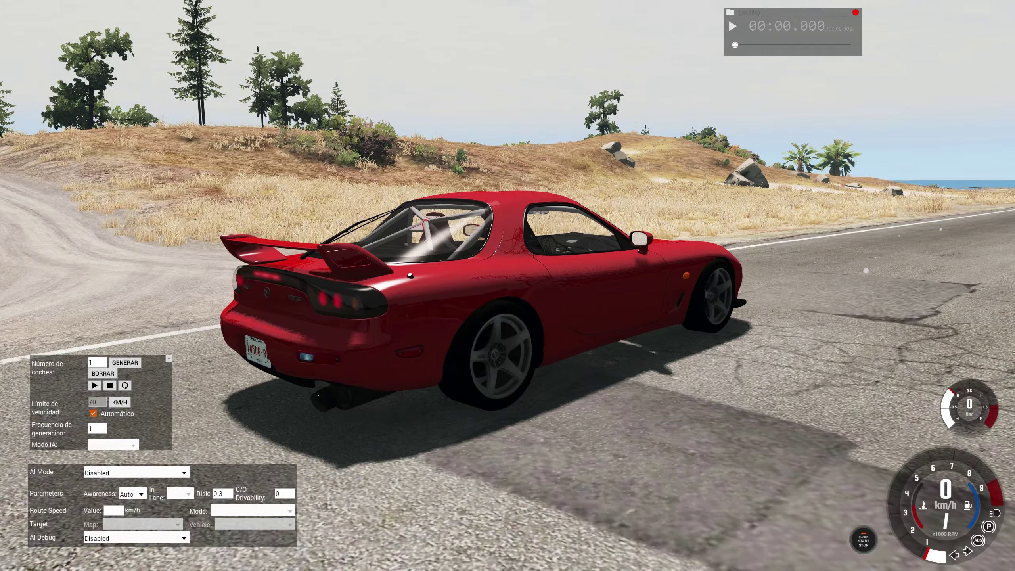